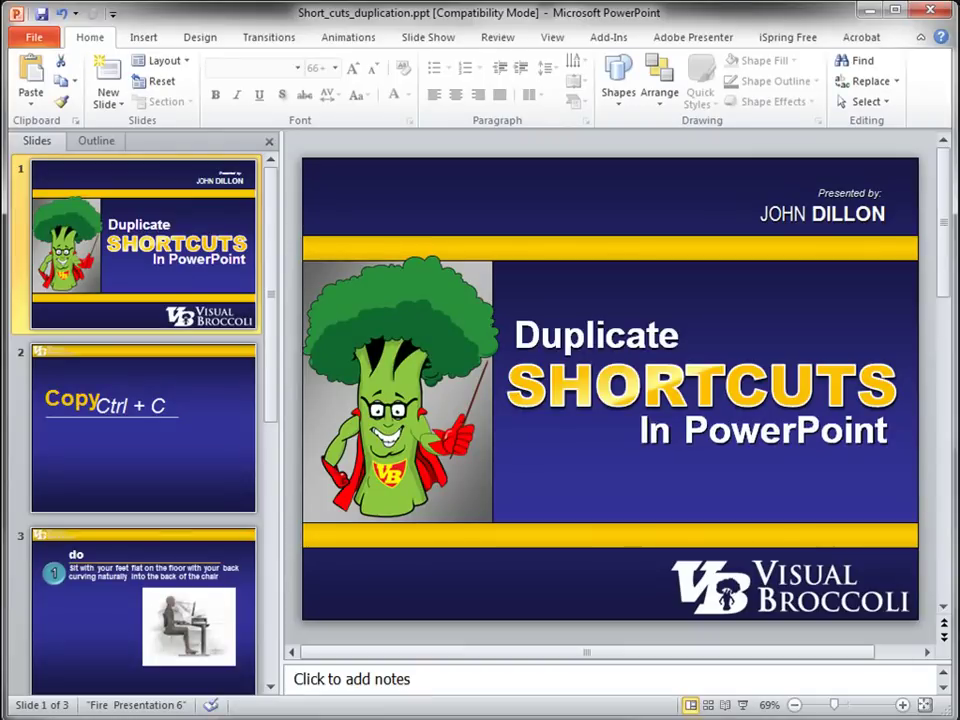
- Select the slide 2 thumbnail to show the 'Copy Ctrl + C' slide for editing
{"action": "left_click", "coordinate": [204, 378]}
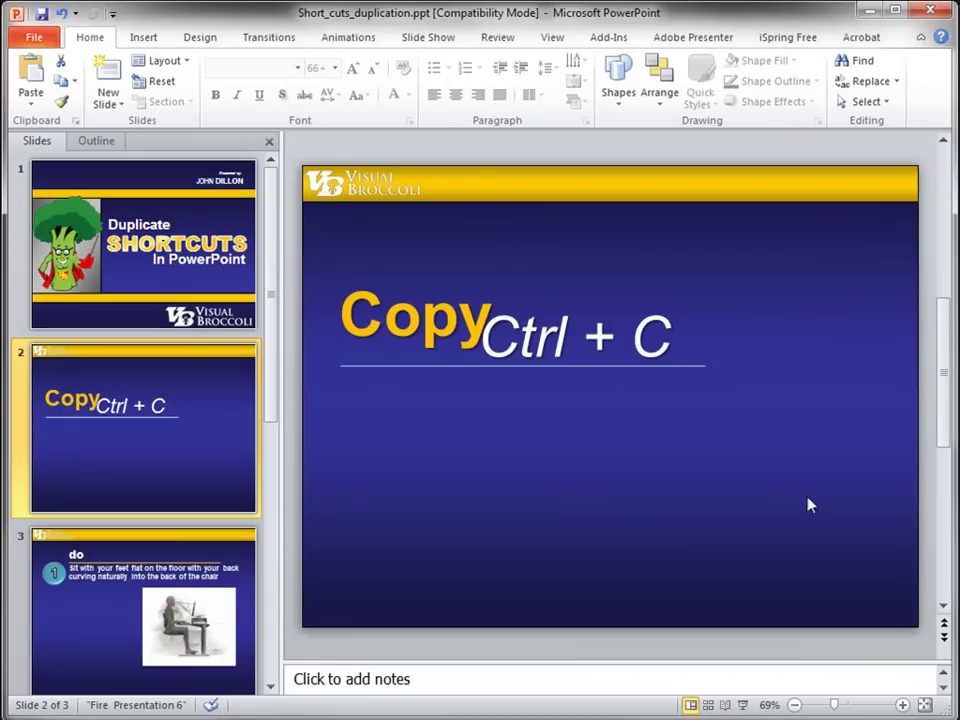
{"action": "left_click", "coordinate": [295, 240]}
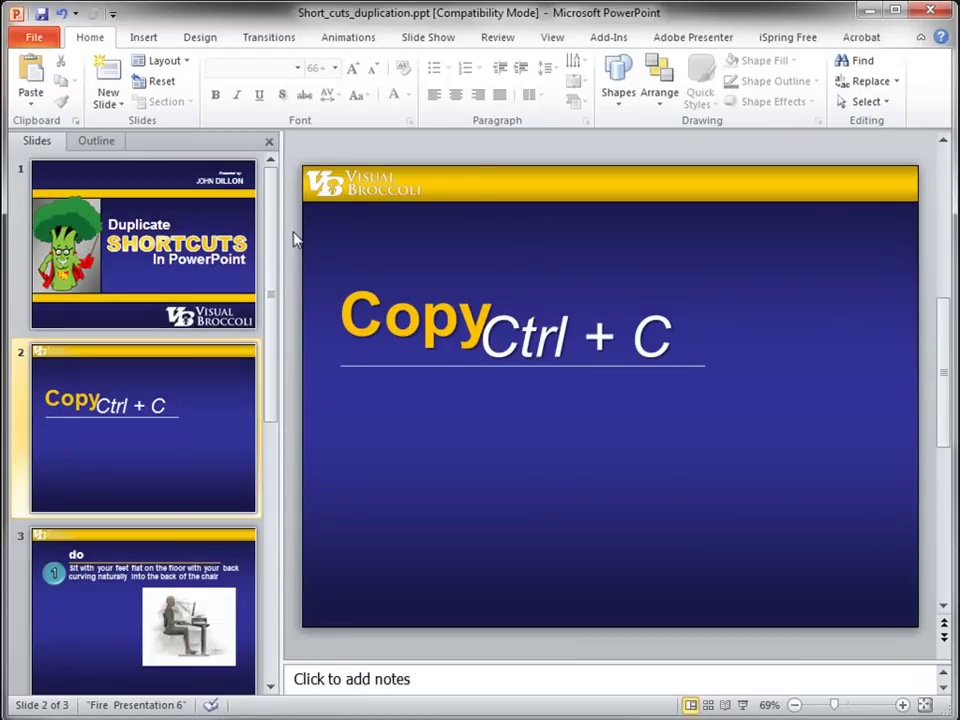
{"action": "left_click_drag", "start_coordinate": [295, 238], "coordinate": [836, 447]}
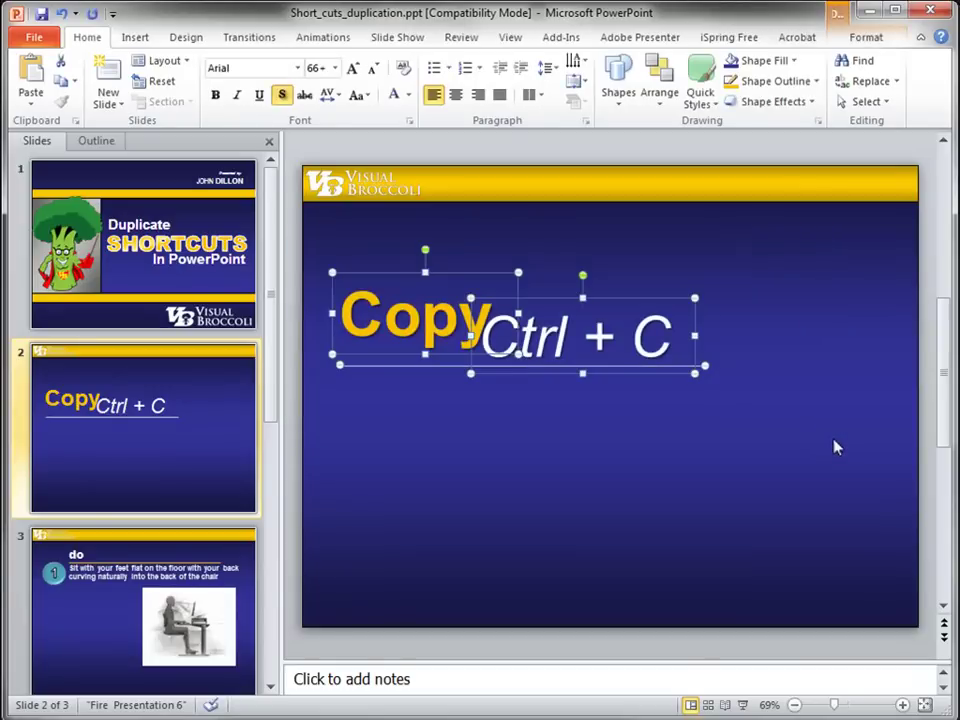
{"action": "left_click", "coordinate": [72, 80]}
{"action": "left_click", "coordinate": [104, 124]}
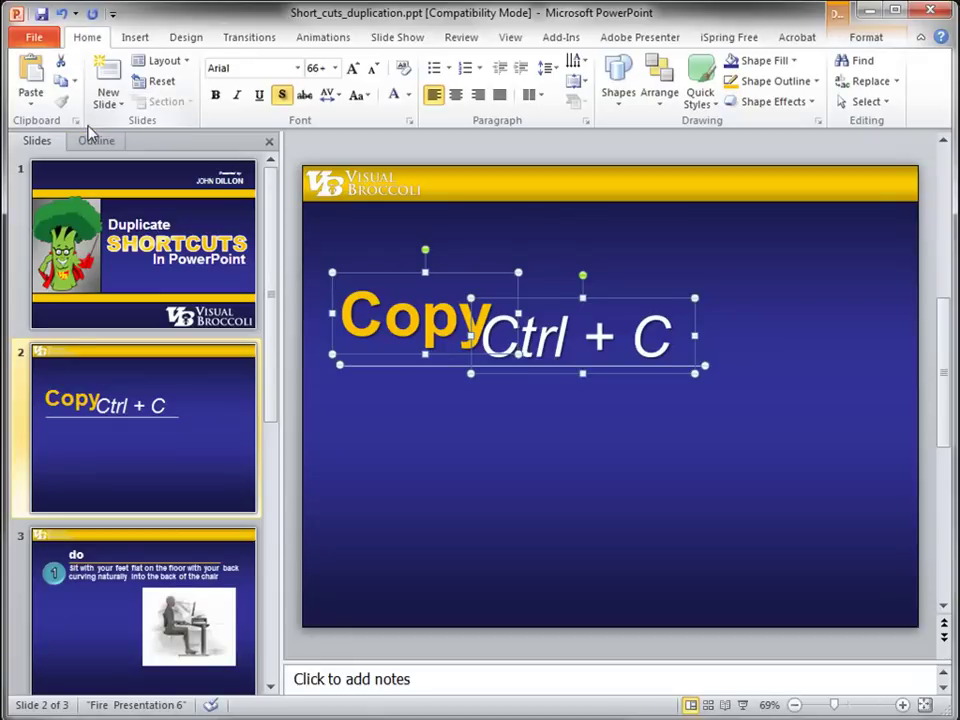
{"action": "left_click_drag", "start_coordinate": [465, 288], "coordinate": [458, 390]}
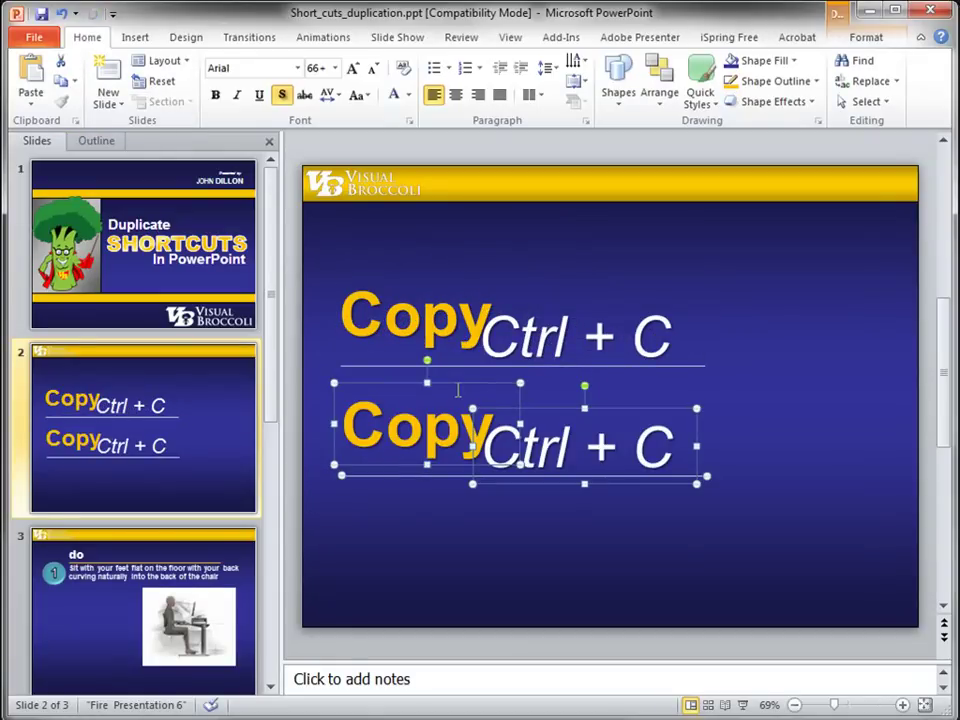
{"action": "key", "text": "Delete"}
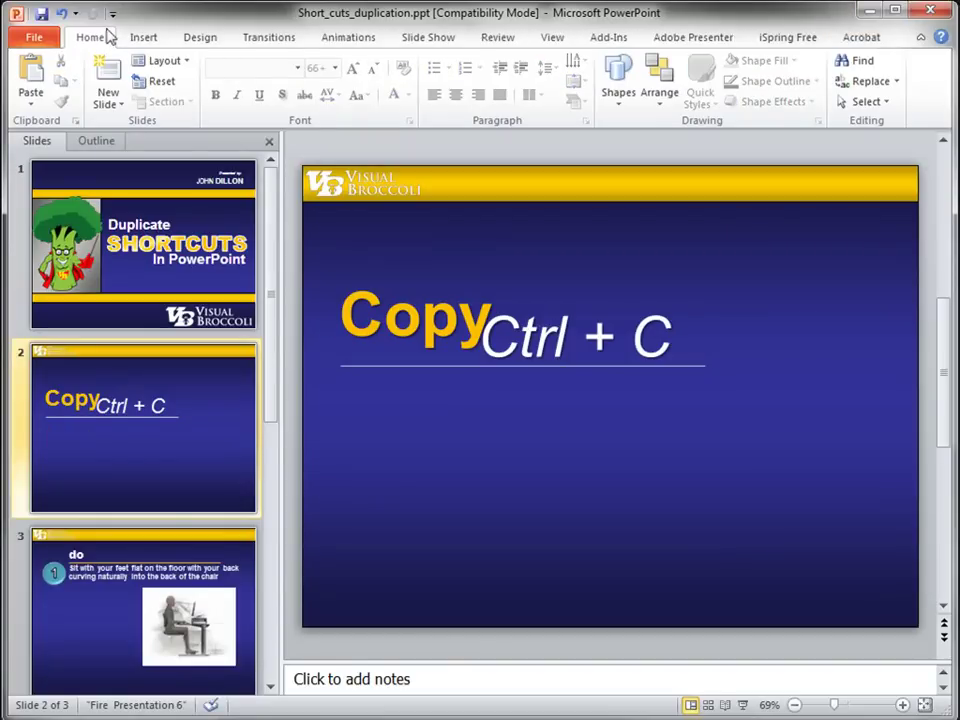
{"action": "left_click_drag", "start_coordinate": [289, 262], "coordinate": [856, 422]}
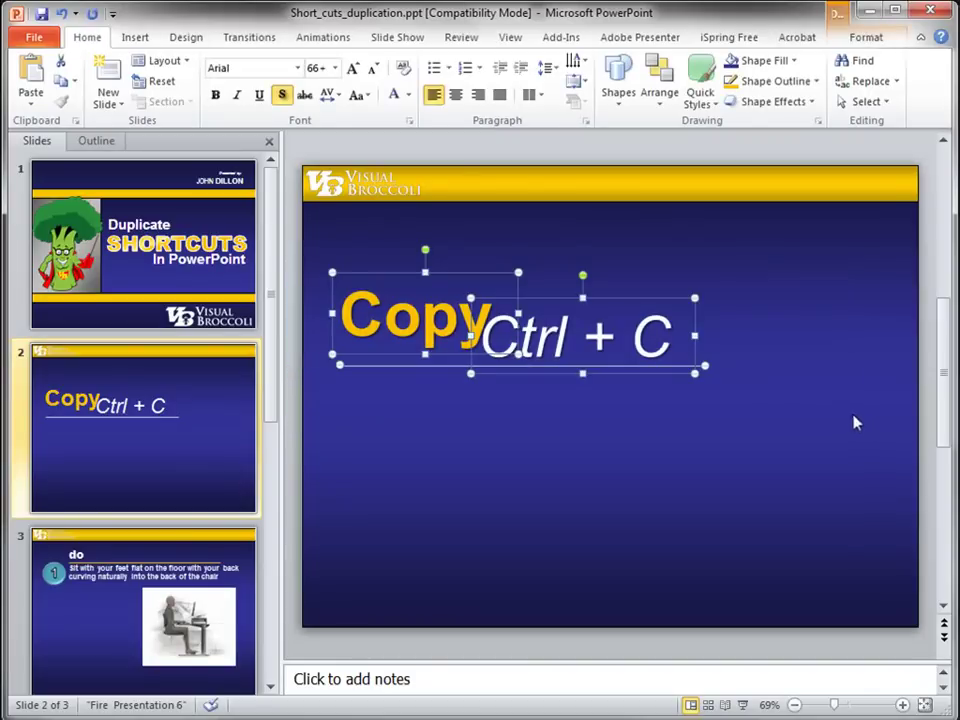
{"action": "right_click", "coordinate": [545, 300]}
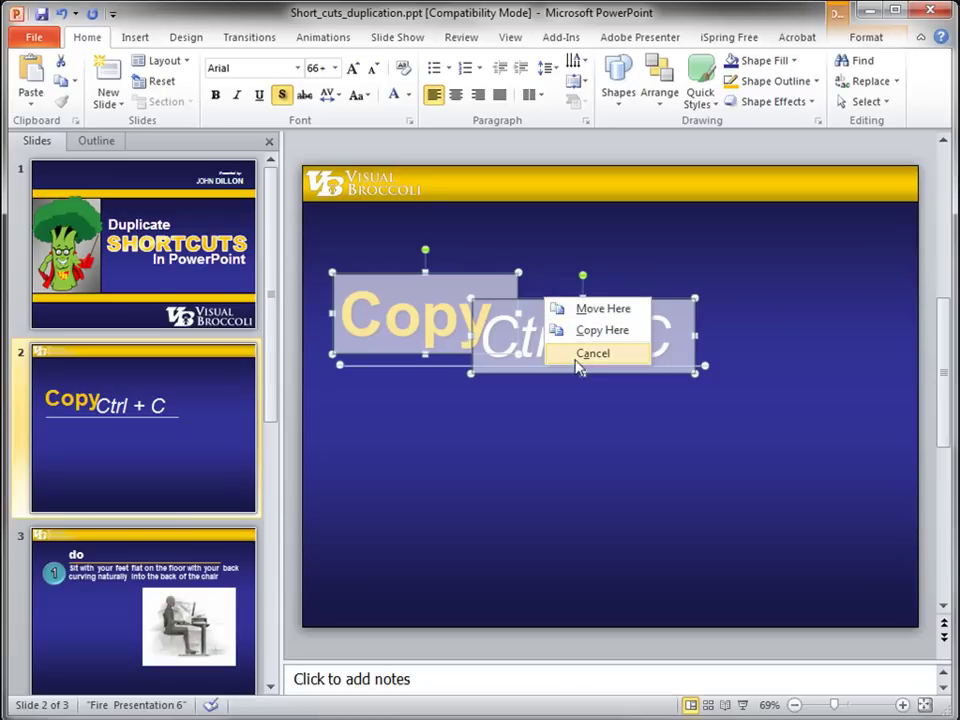
{"action": "left_click", "coordinate": [820, 233]}
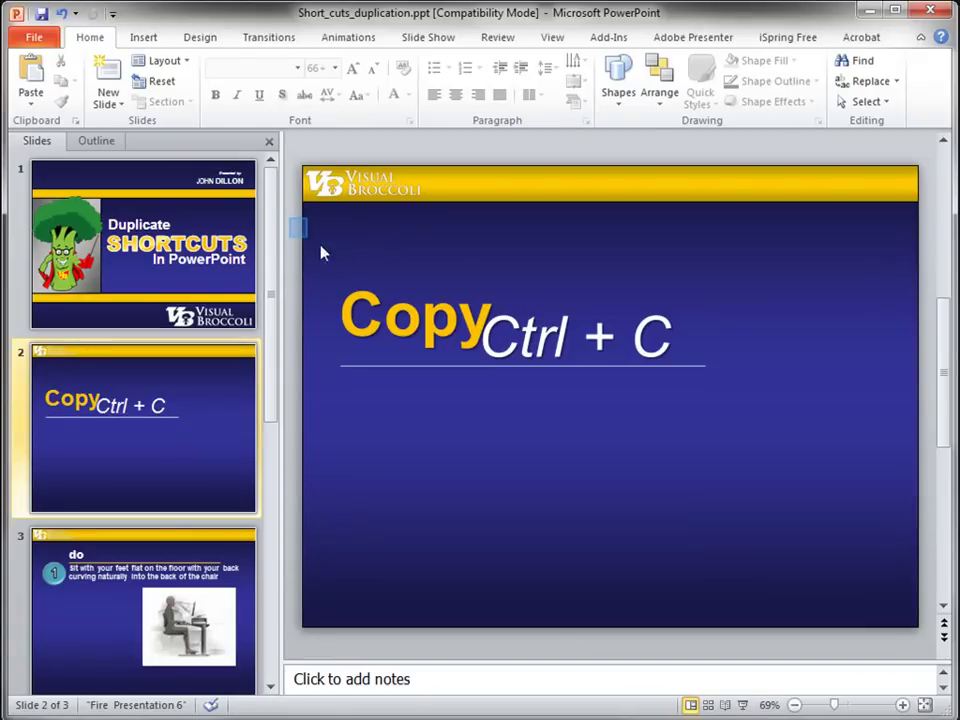
- Duplicate the 'Copy Ctrl + C' row lower on the slide and change Copy to Paste
{"action": "left_click_drag", "start_coordinate": [322, 253], "coordinate": [893, 436]}
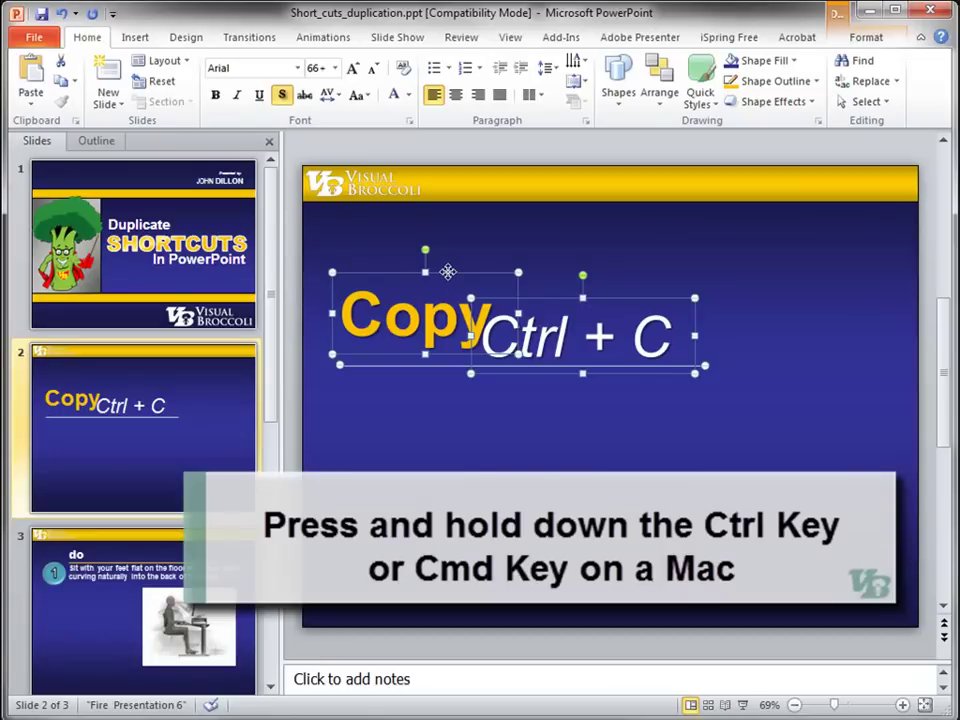
{"action": "left_click_drag", "start_coordinate": [452, 280], "coordinate": [504, 393]}
{"action": "left_click", "coordinate": [407, 424]}
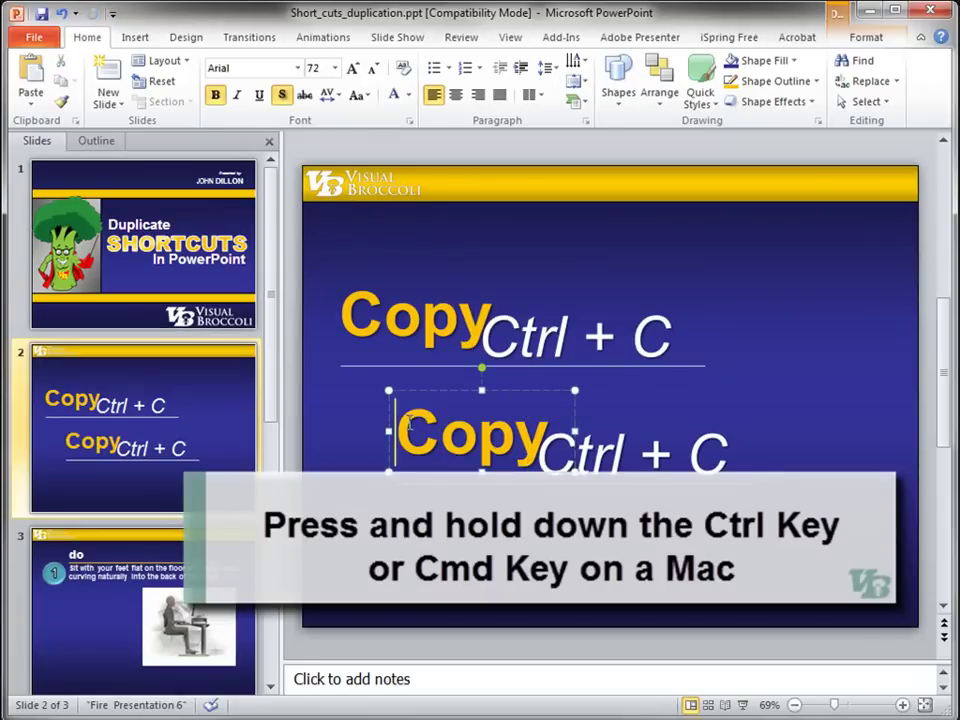
{"action": "double_click", "coordinate": [407, 424]}
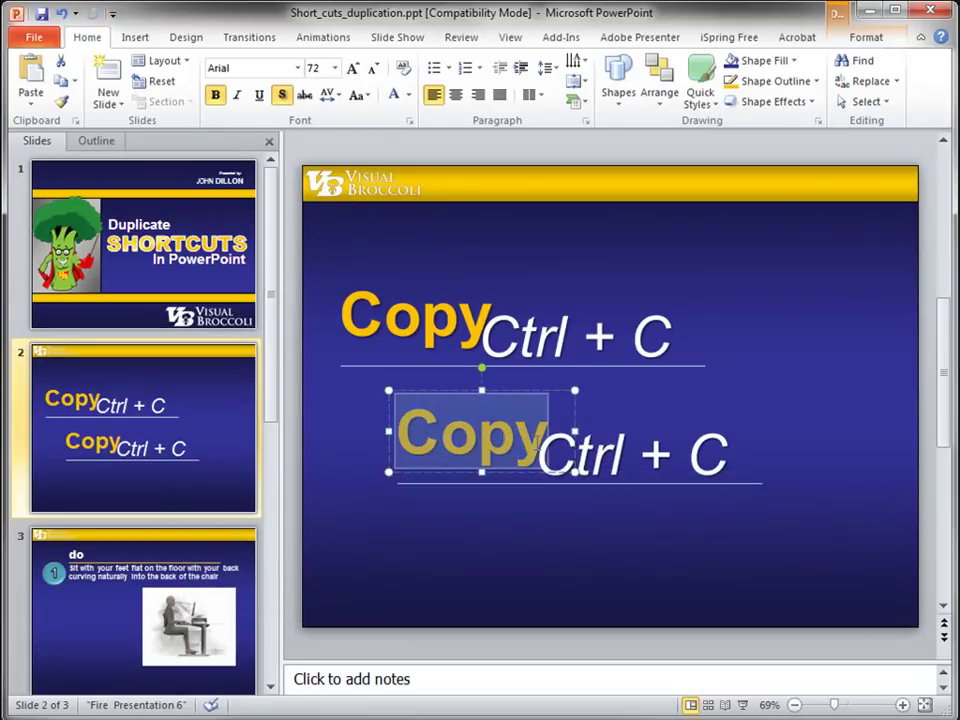
{"action": "type", "text": "Paste"}
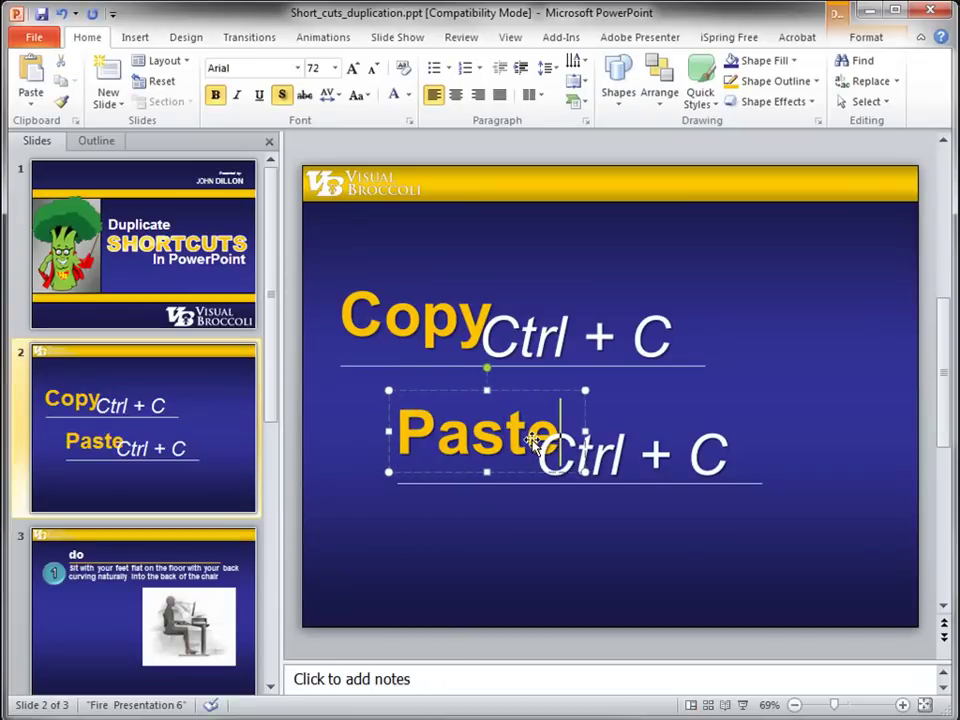
- Change the copied shortcut to Ctrl + V and nudge it left beside Paste
{"action": "left_click", "coordinate": [705, 452]}
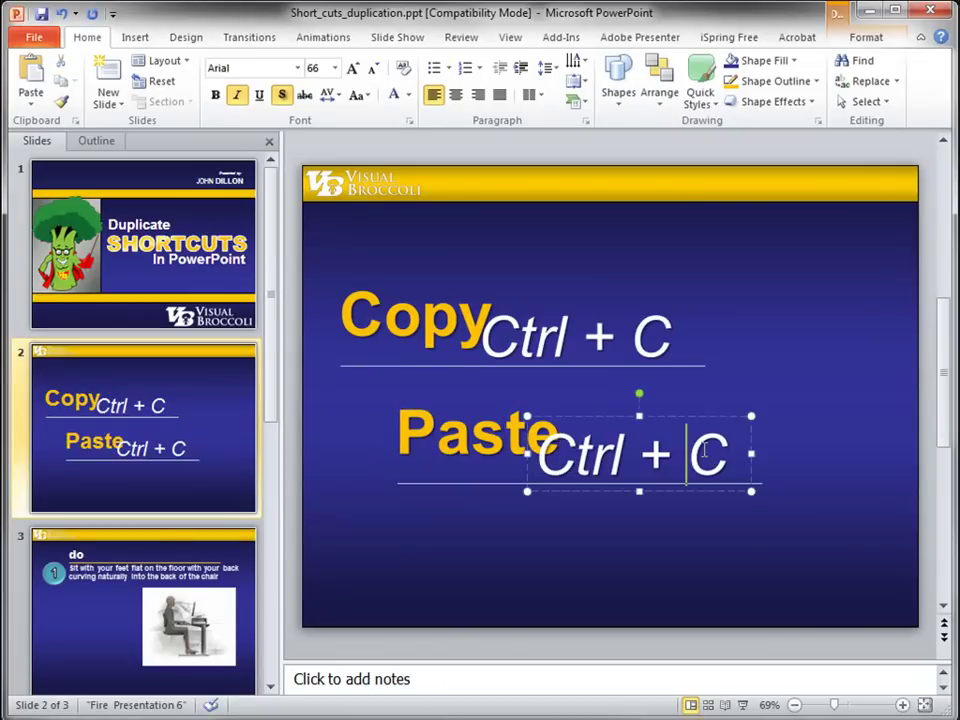
{"action": "double_click", "coordinate": [705, 452]}
{"action": "type", "text": "V"}
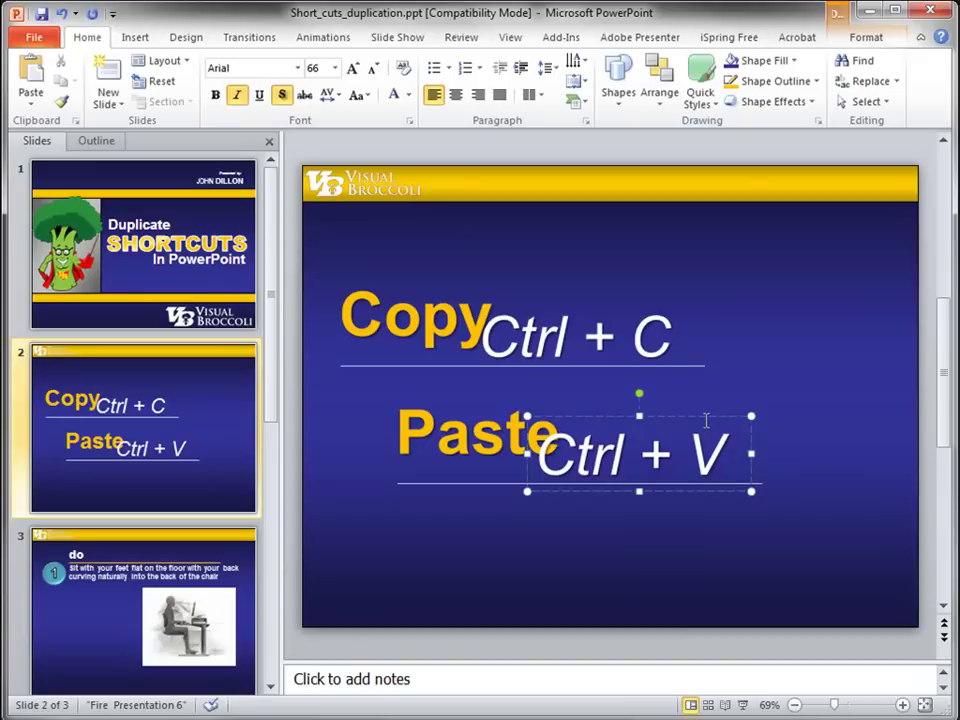
{"action": "left_click", "coordinate": [707, 417]}
{"action": "key", "text": "Right"}
{"action": "key", "text": "Right"}
{"action": "key", "text": "Right"}
{"action": "key", "text": "Right"}
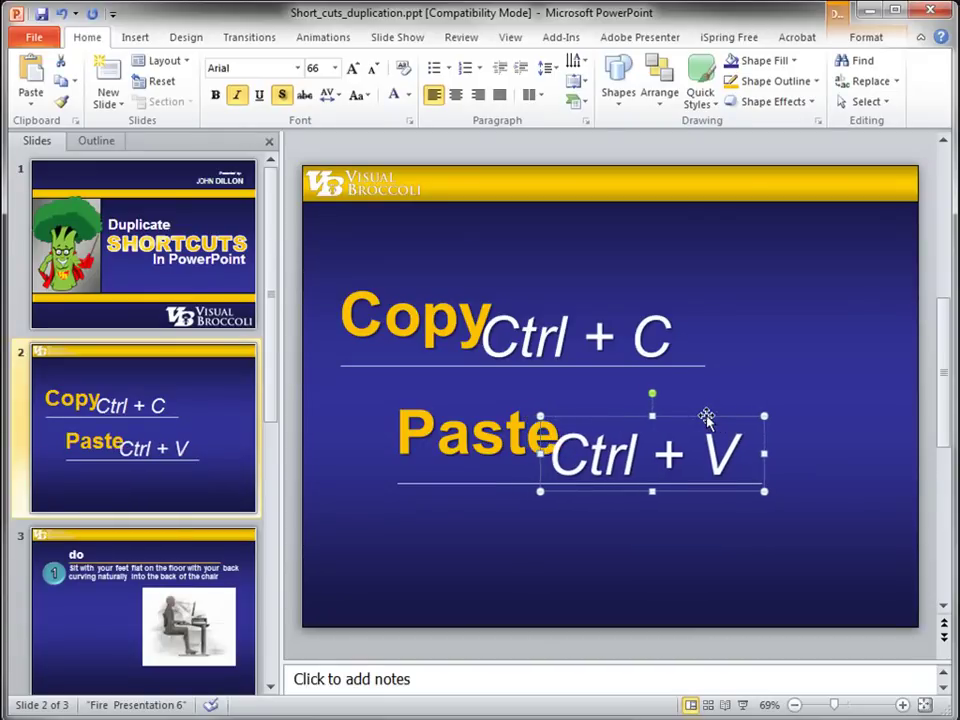
{"action": "key", "text": "Left"}
{"action": "key", "text": "Left"}
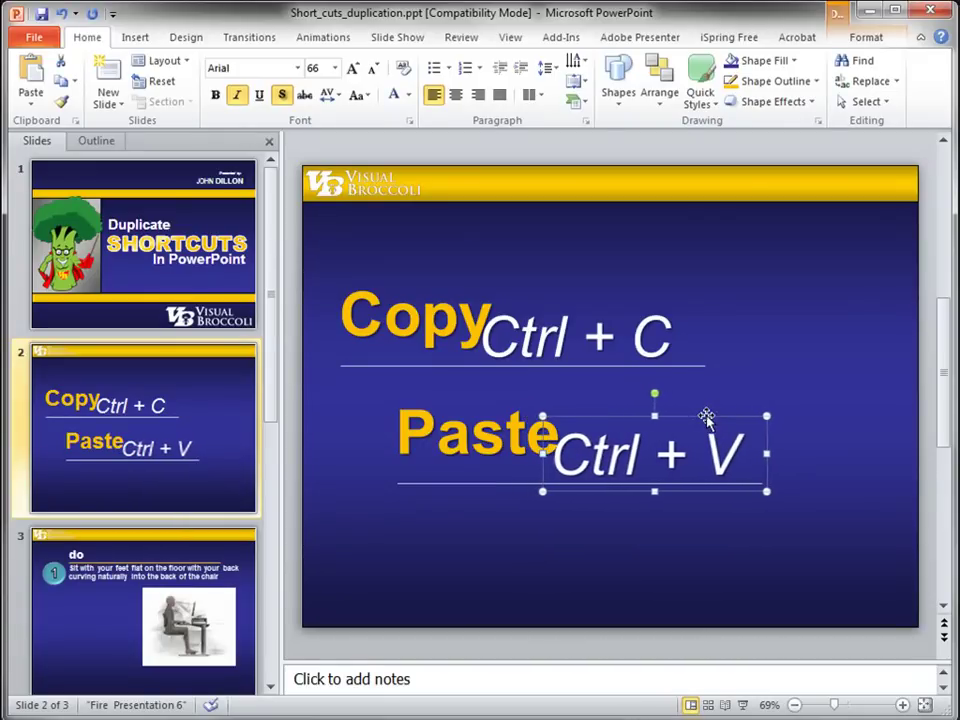
{"action": "left_click", "coordinate": [757, 281]}
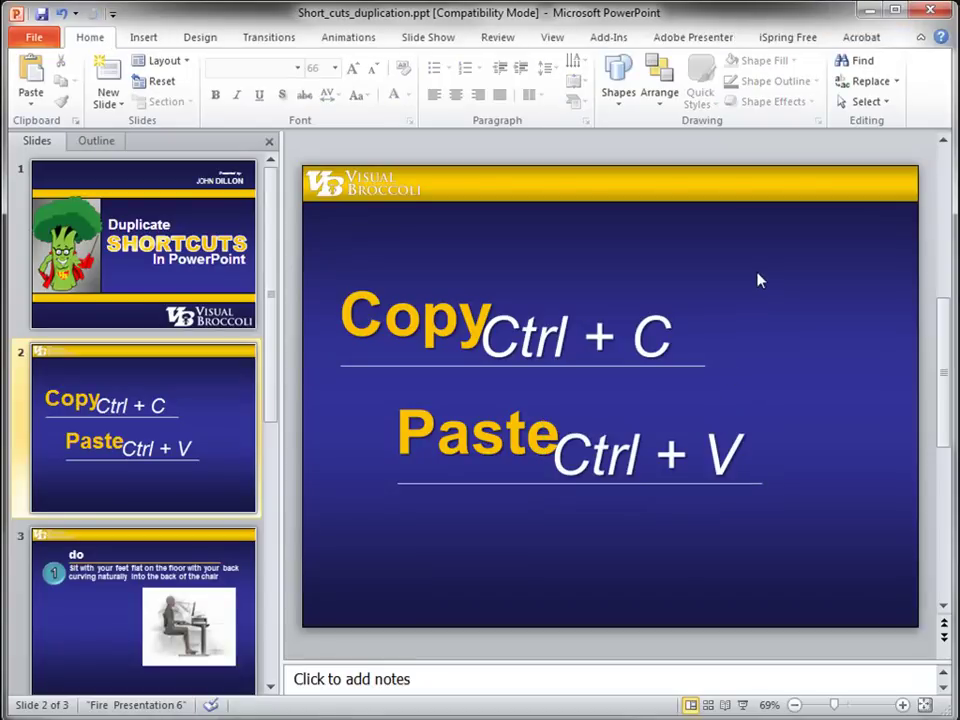
- Copy the 'Paste Ctrl + V' row below itself and change Paste to Cut
{"action": "left_click_drag", "start_coordinate": [287, 386], "coordinate": [864, 540]}
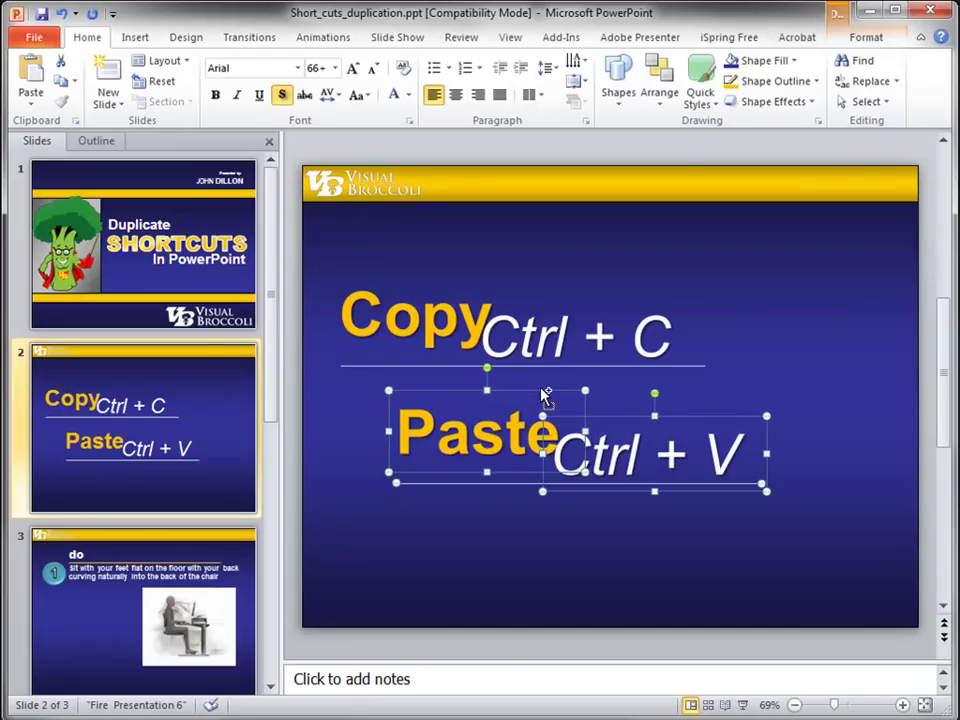
{"action": "left_click_drag", "start_coordinate": [540, 388], "coordinate": [658, 510]}
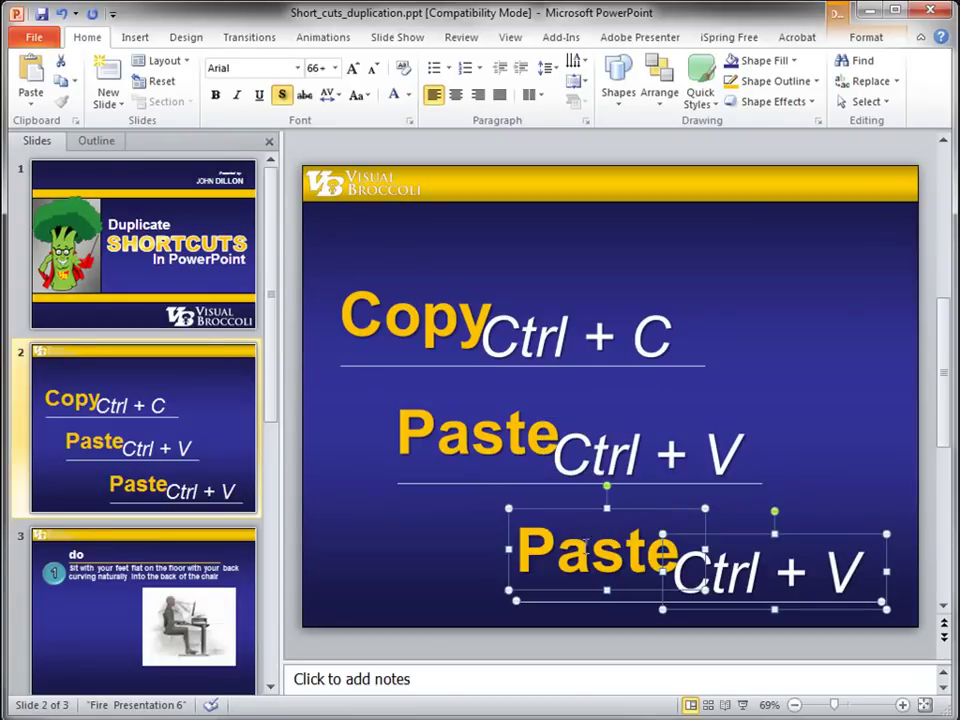
{"action": "double_click", "coordinate": [585, 543]}
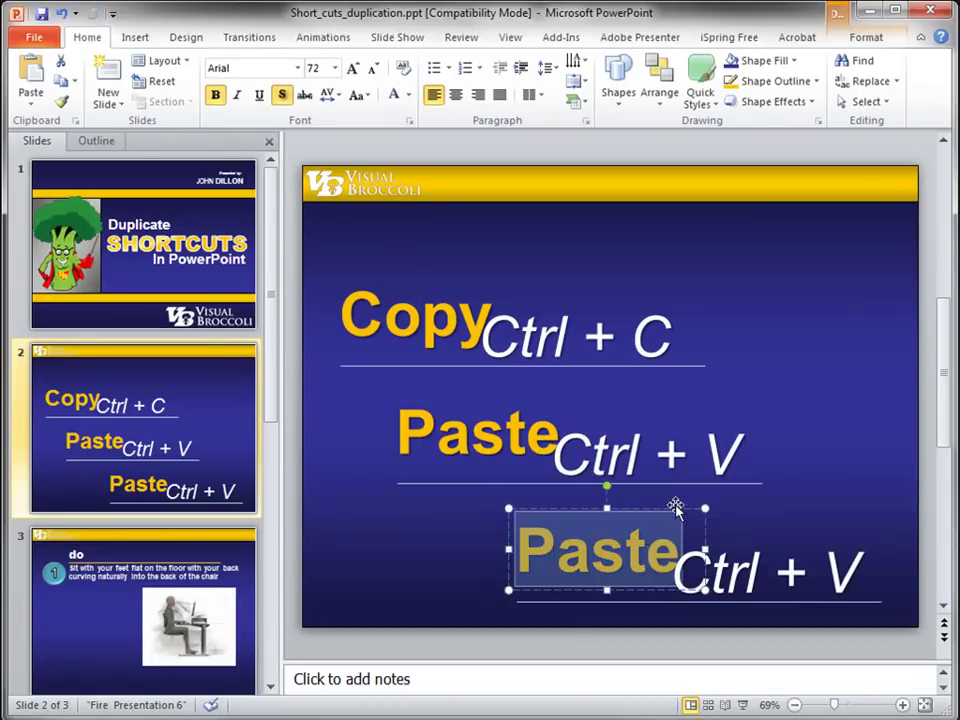
{"action": "type", "text": "Cut"}
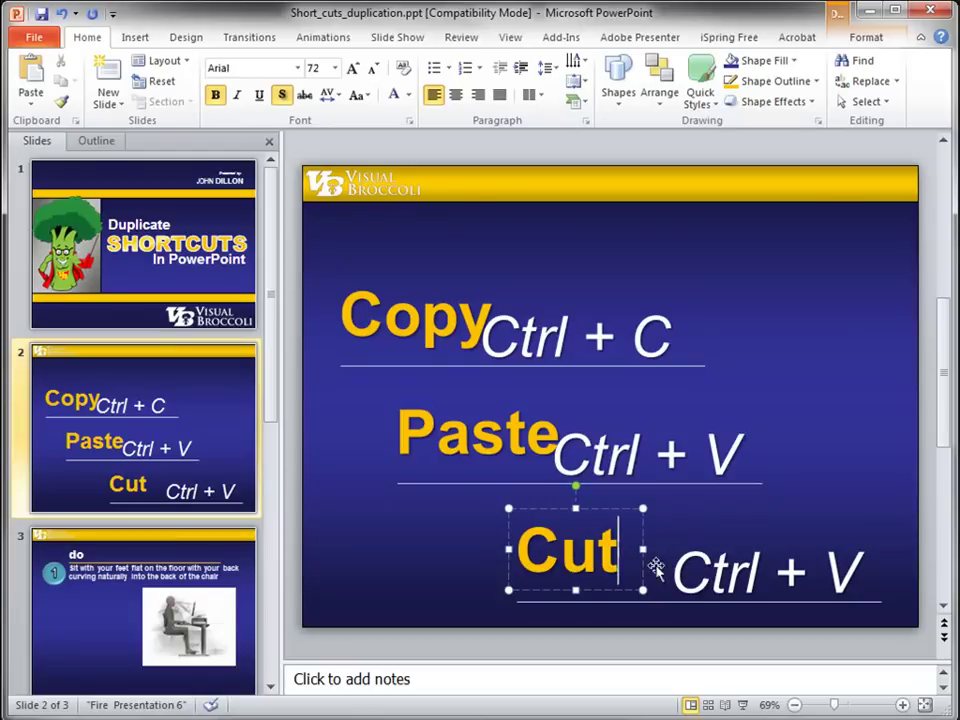
- Move the copied shortcut left next to Cut and change it to Ctrl + X
{"action": "left_click", "coordinate": [700, 535]}
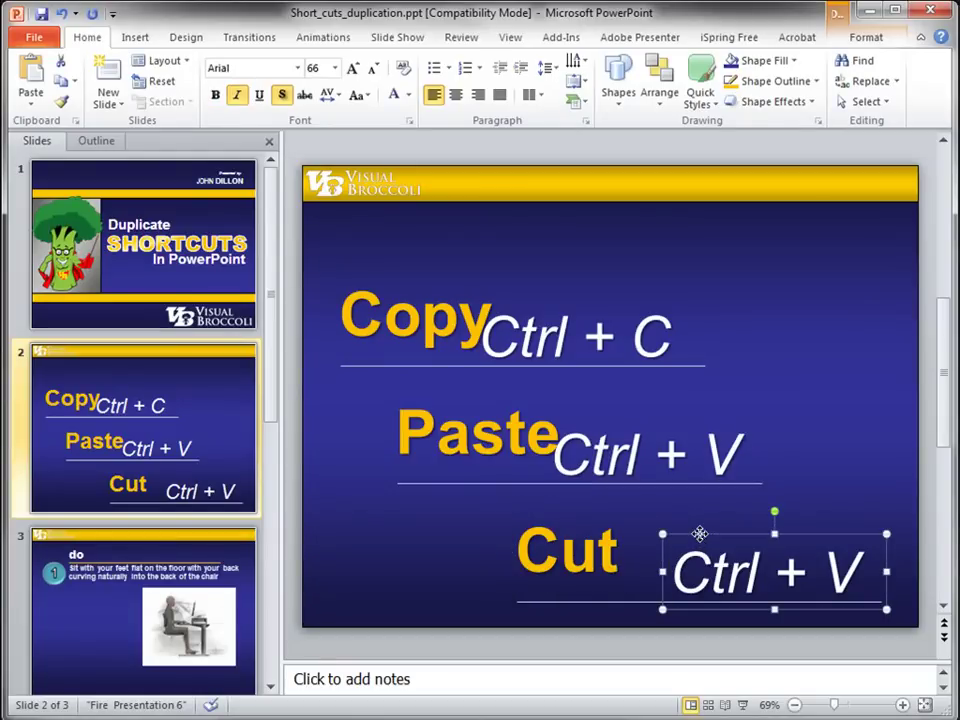
{"action": "left_click_drag", "start_coordinate": [700, 535], "coordinate": [643, 536]}
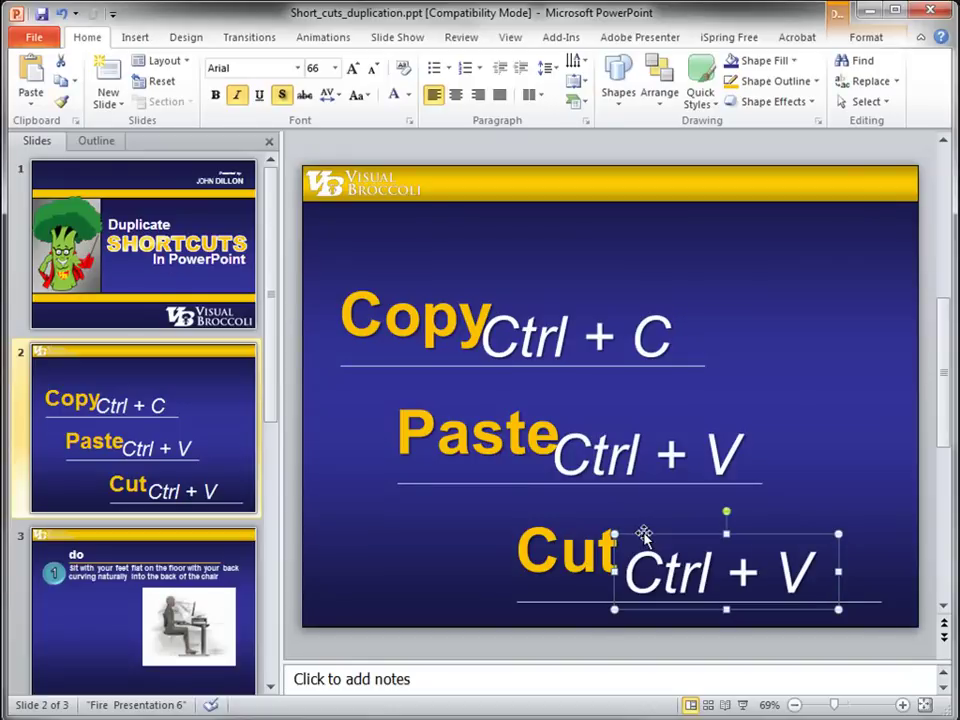
{"action": "key", "text": "Left"}
{"action": "key", "text": "Left"}
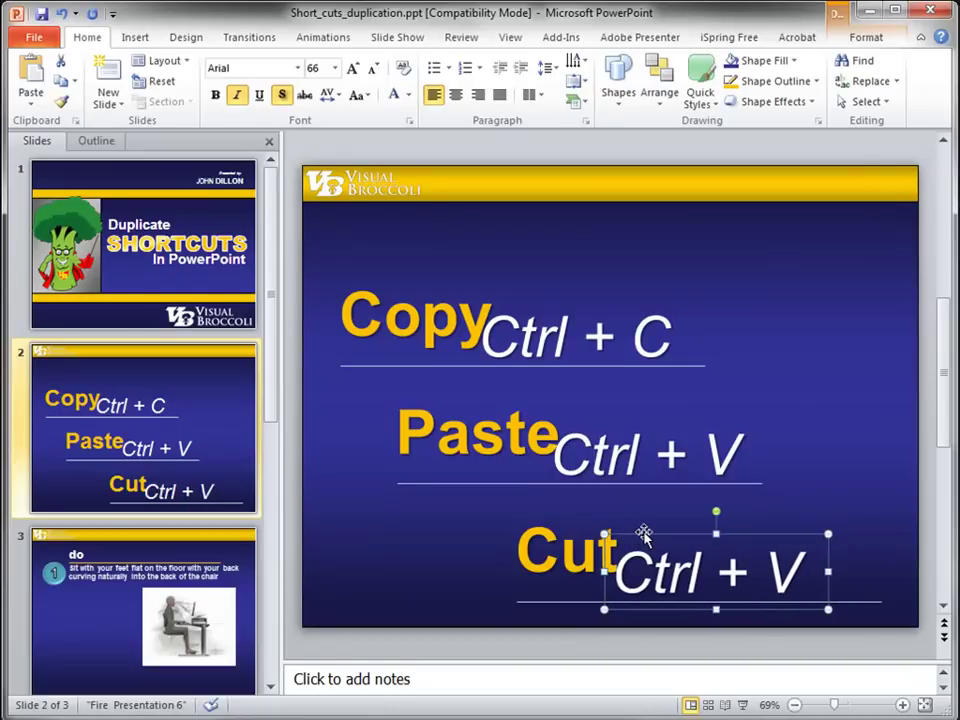
{"action": "double_click", "coordinate": [795, 571]}
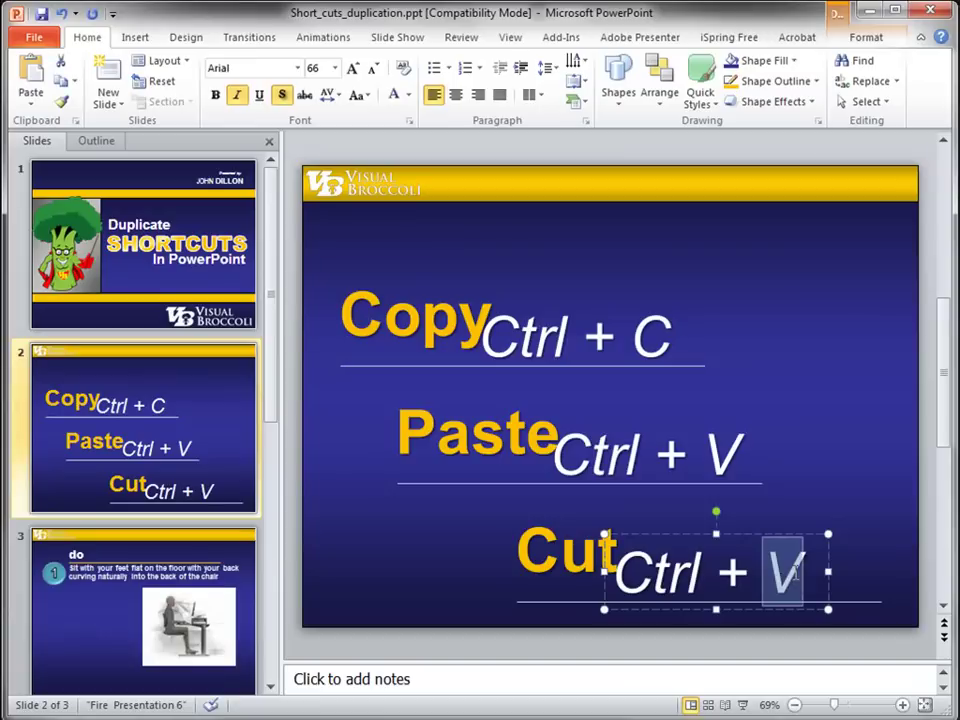
{"action": "type", "text": "X"}
{"action": "left_click", "coordinate": [843, 433]}
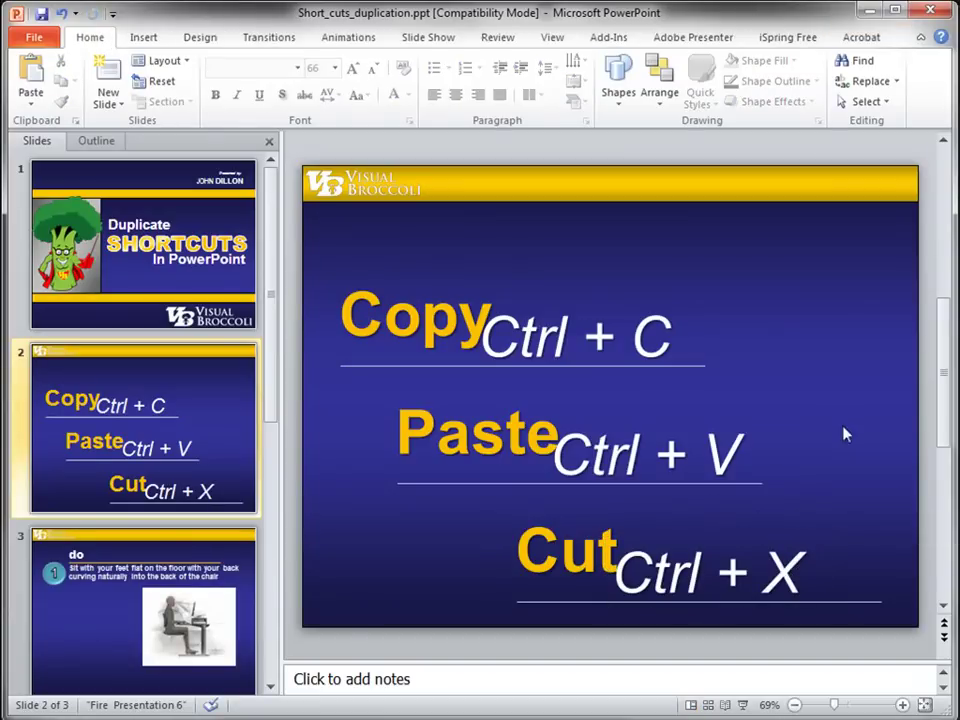
- Open slide 3, the 'do' sitting-posture slide numbered 1, and select its thumbnail
{"action": "left_click", "coordinate": [189, 540]}
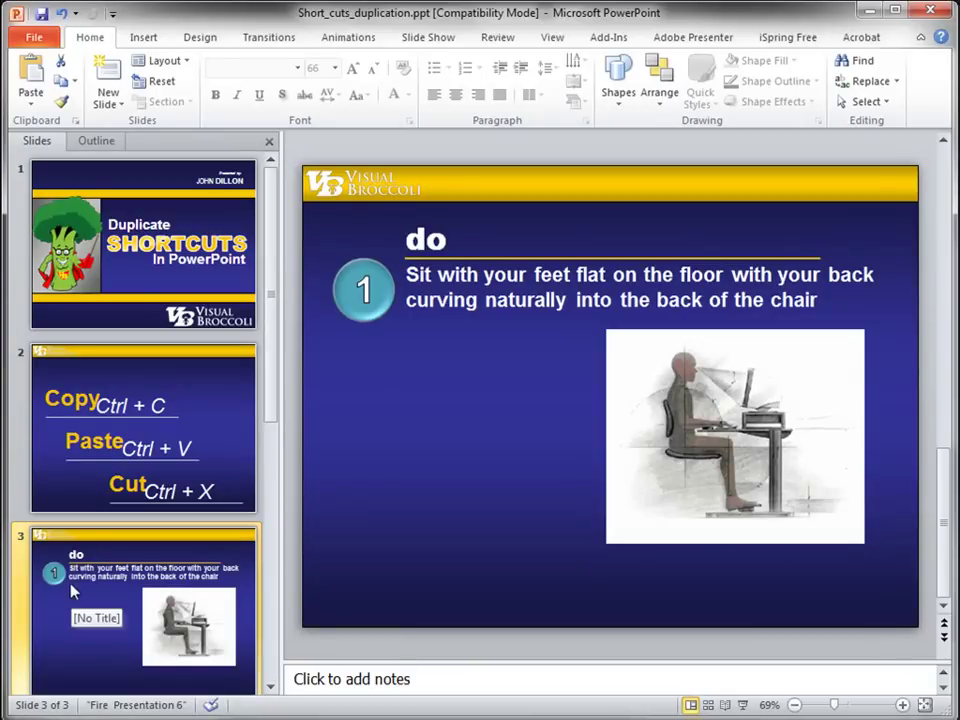
{"action": "left_click", "coordinate": [360, 282]}
{"action": "left_click", "coordinate": [386, 252]}
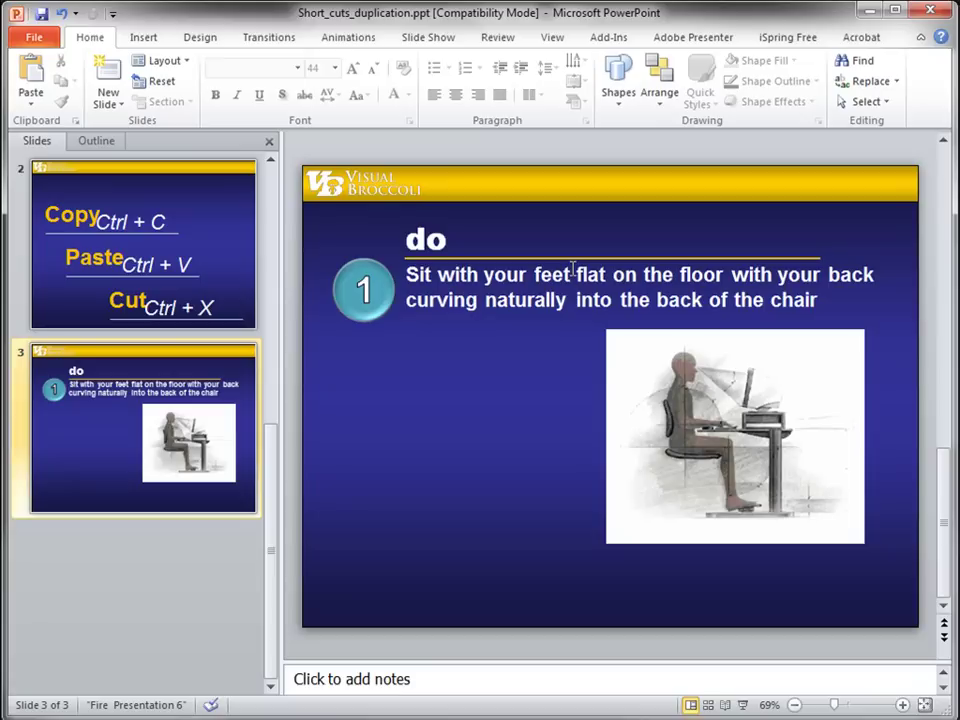
{"action": "left_click", "coordinate": [220, 372]}
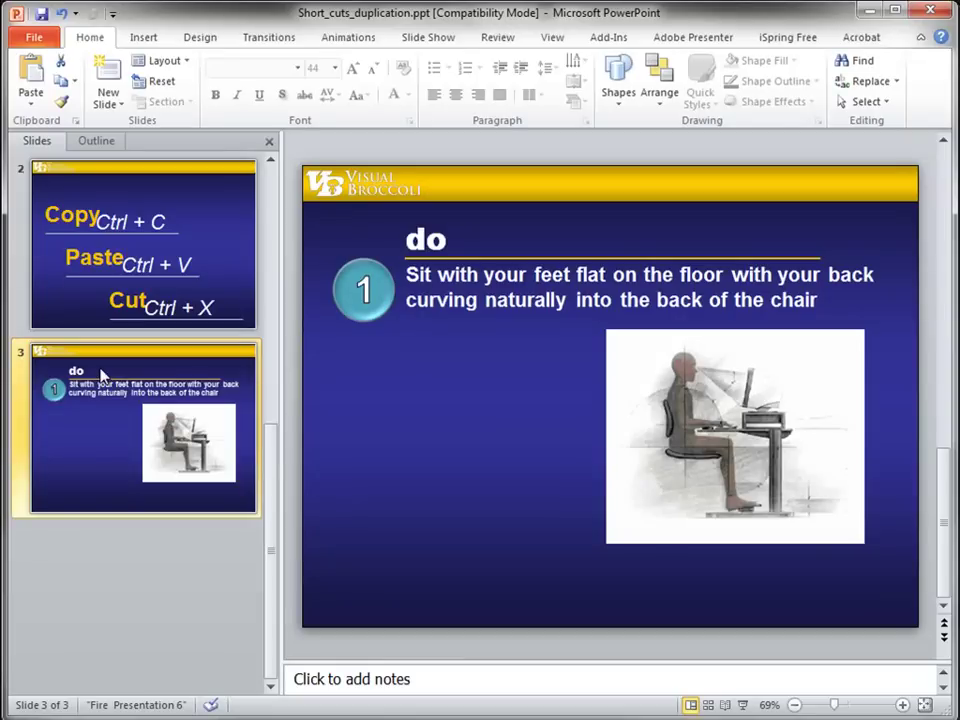
- Copy and paste slide 3 as slide 4, changing its circle number from 1 to 2
{"action": "key", "text": "ctrl+z"}
{"action": "key", "text": "ctrl+v"}
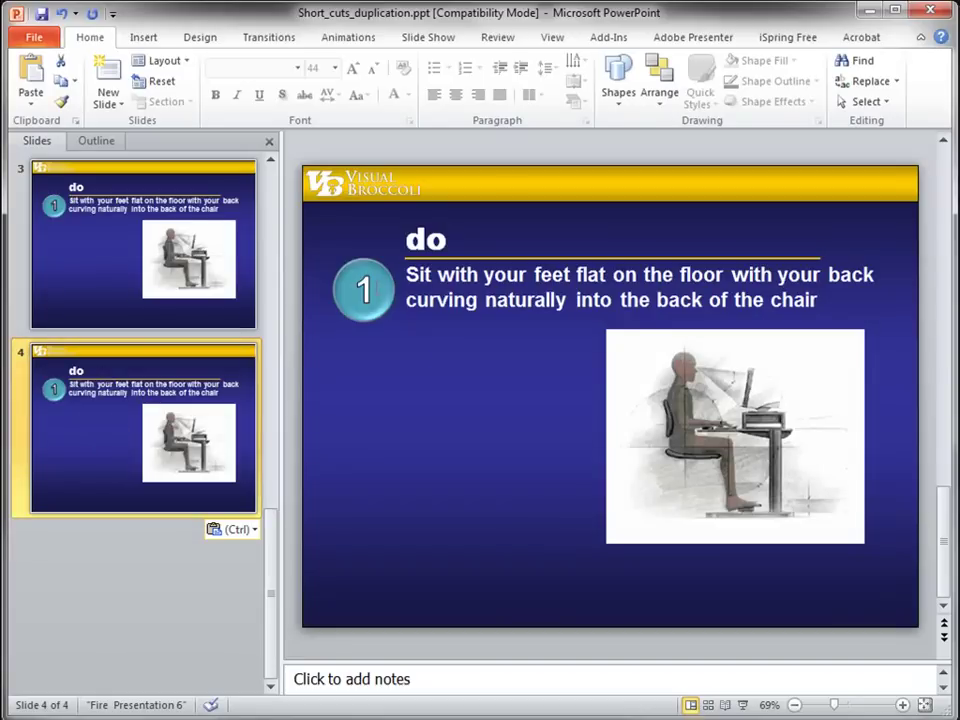
{"action": "left_click", "coordinate": [363, 290]}
{"action": "double_click", "coordinate": [363, 290]}
{"action": "type", "text": "2"}
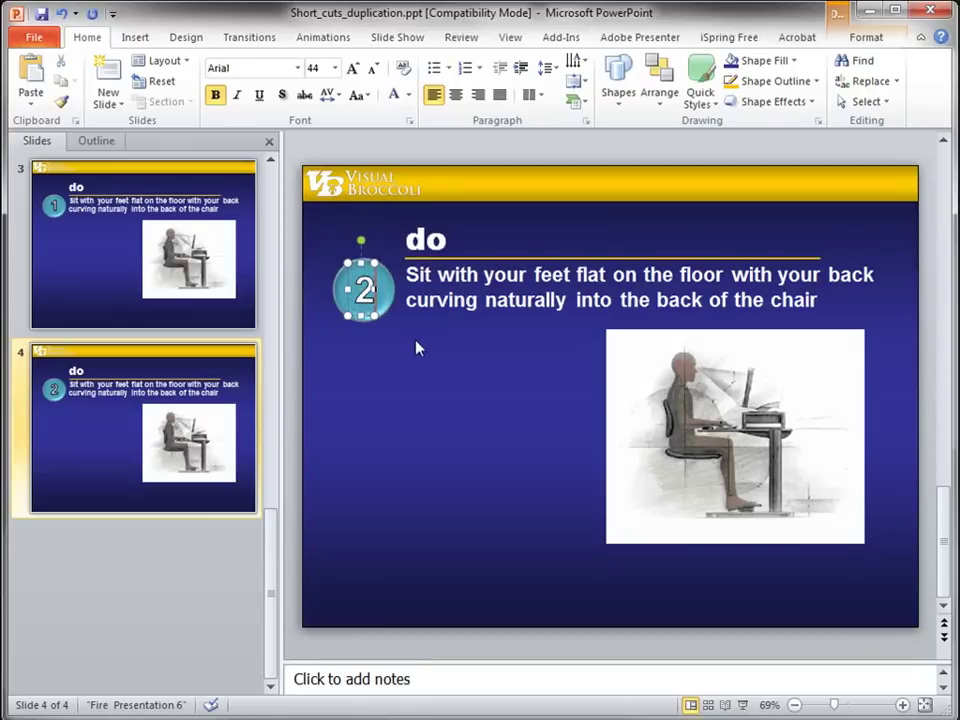
{"action": "left_click_drag", "start_coordinate": [413, 285], "coordinate": [911, 289]}
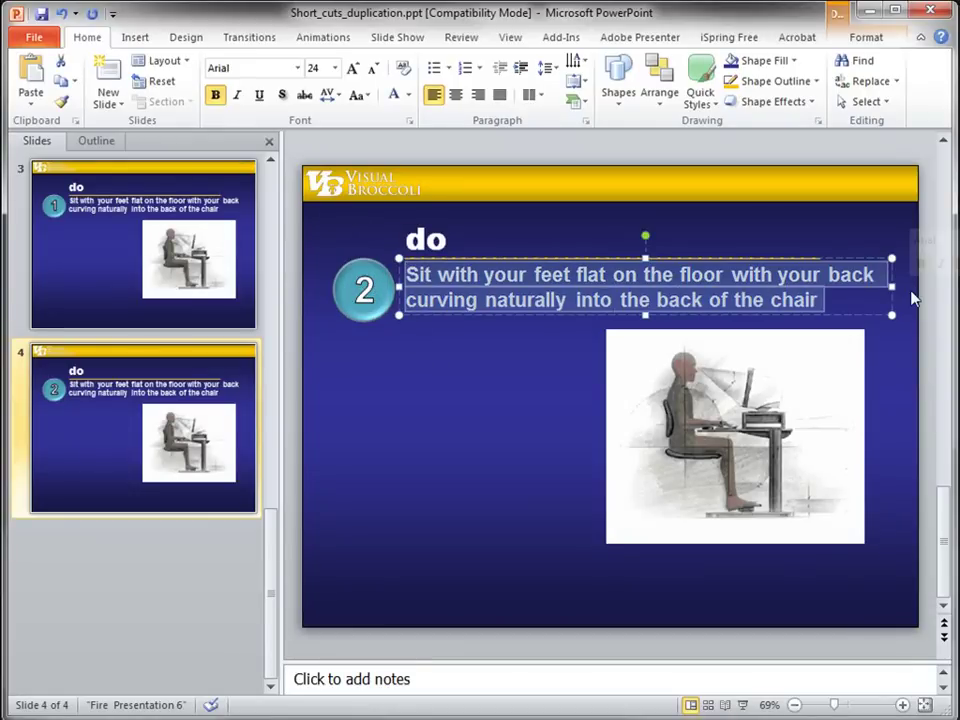